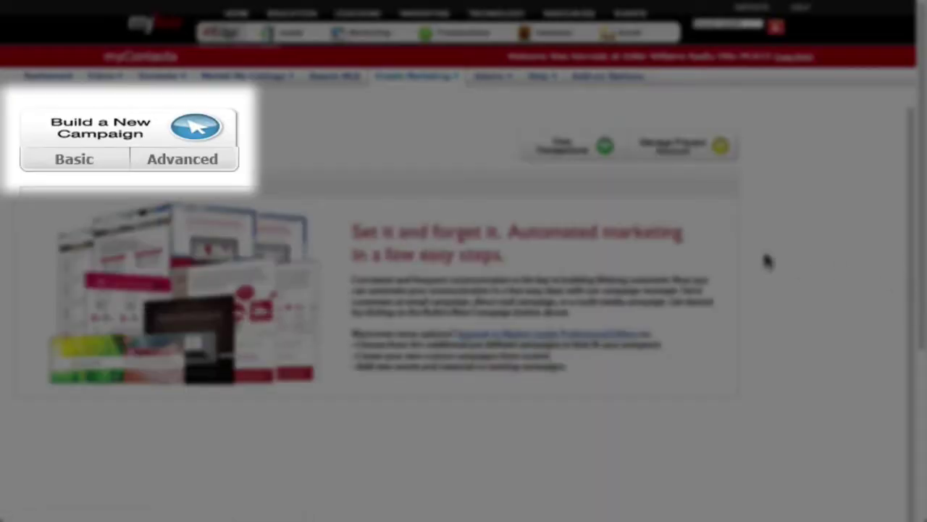
# - Start a Basic campaign from Build a New Campaign to reach the pre-built campaign list
pyautogui.click(85, 171)
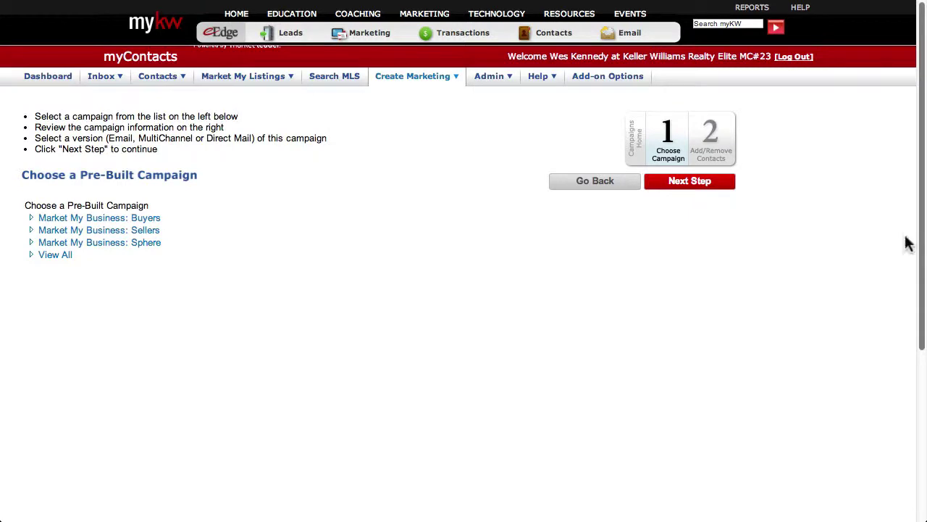
# - Expand the Market My Business: Buyers and Market My Business: Sellers campaign groups
pyautogui.click(146, 221)
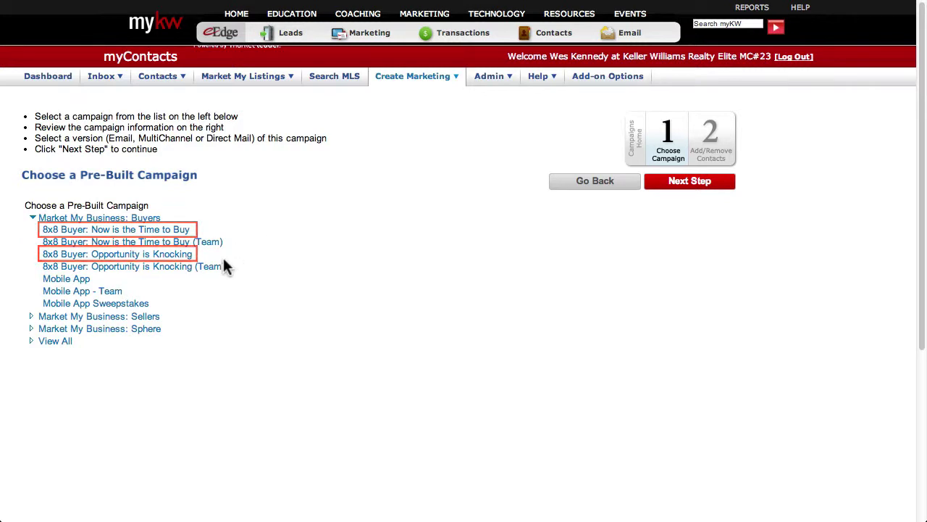
pyautogui.click(153, 319)
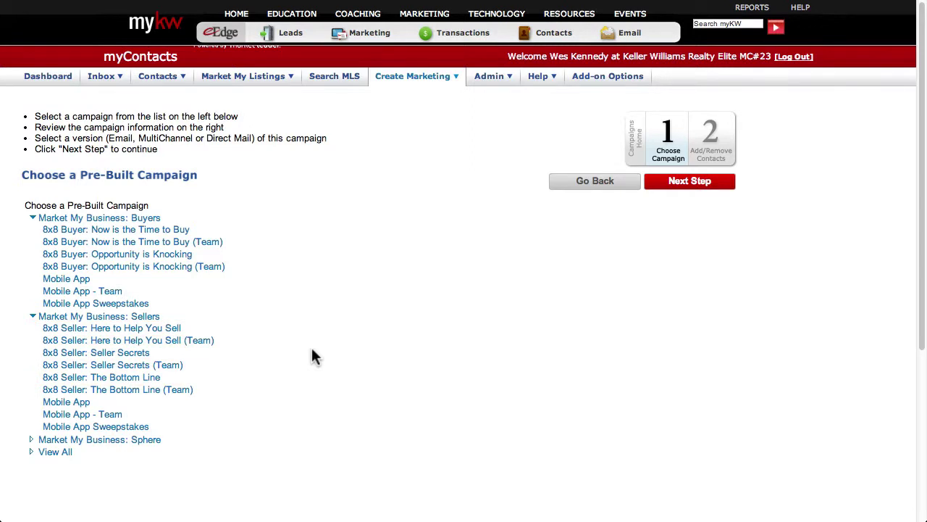
# - Browse 8x8 Buyer: Opportunity is Knocking's emails and activities, then open 8x8 Seller: Seller Secrets
pyautogui.click(187, 255)
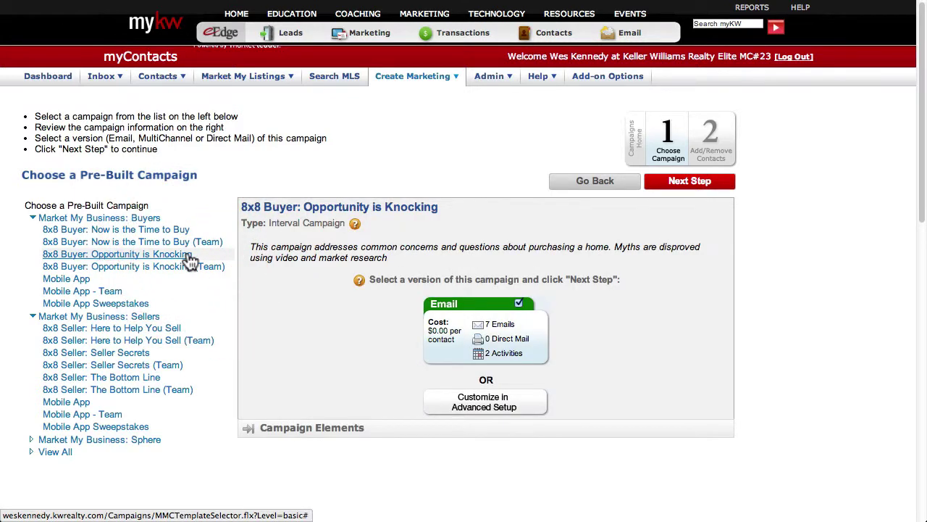
pyautogui.click(283, 426)
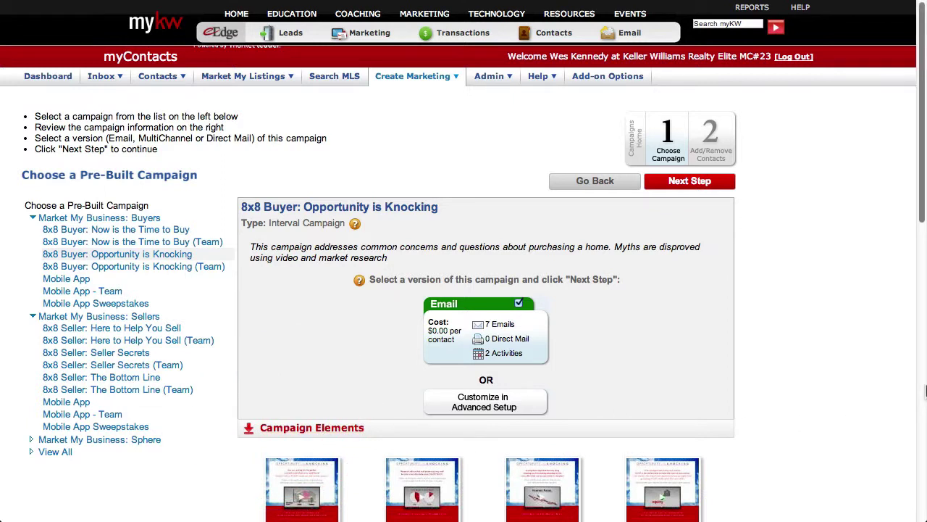
pyautogui.scroll(-5, 926, 391)
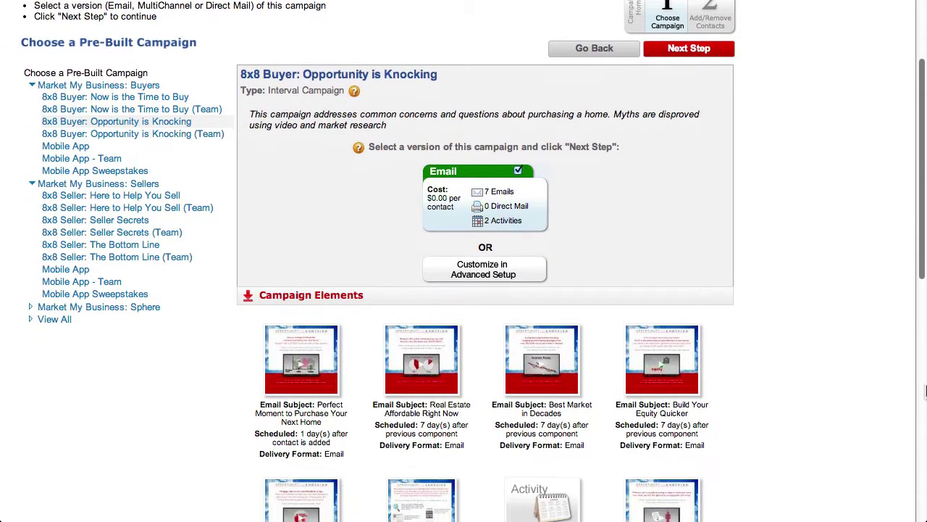
pyautogui.scroll(-4, 925, 391)
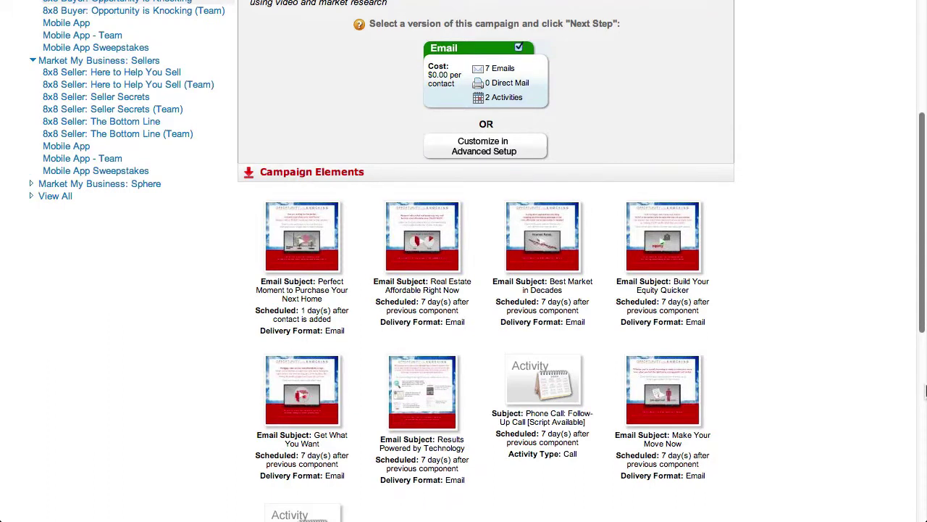
pyautogui.scroll(-3, 925, 391)
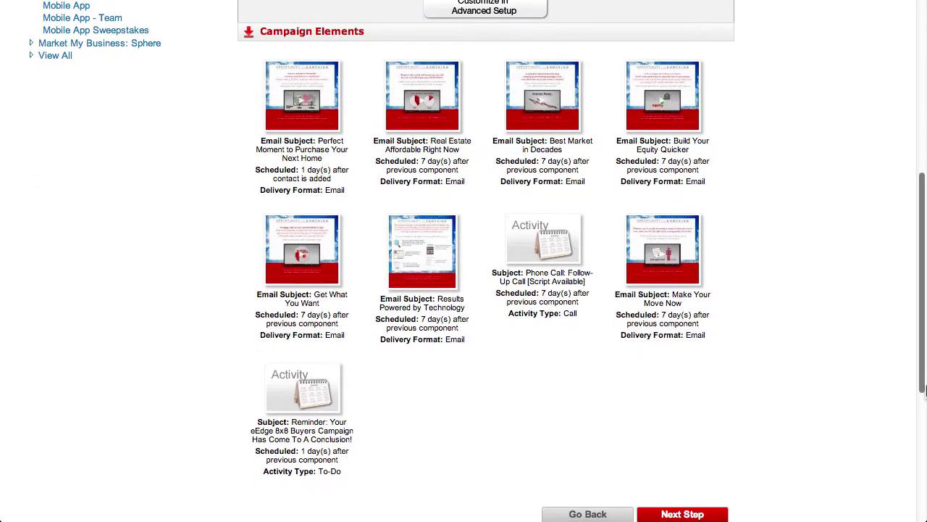
pyautogui.scroll(5, 923, 406)
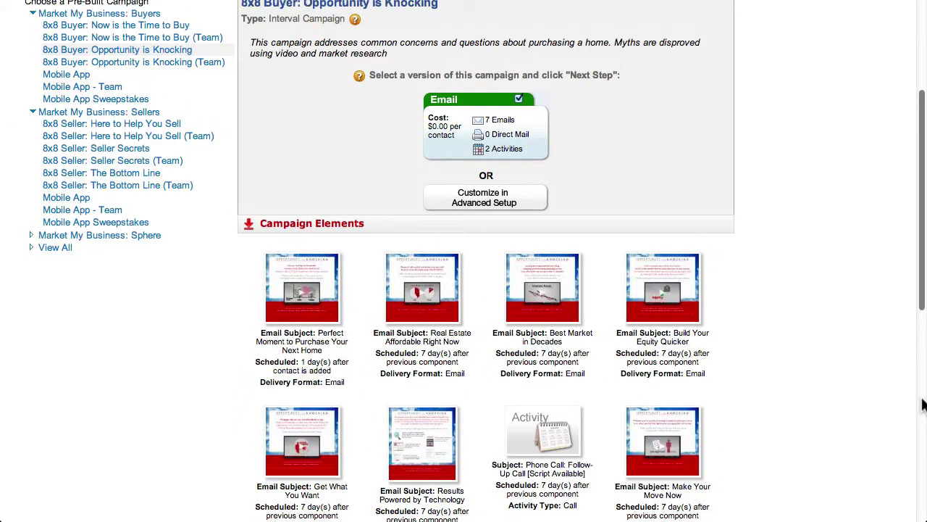
pyautogui.scroll(2, 921, 402)
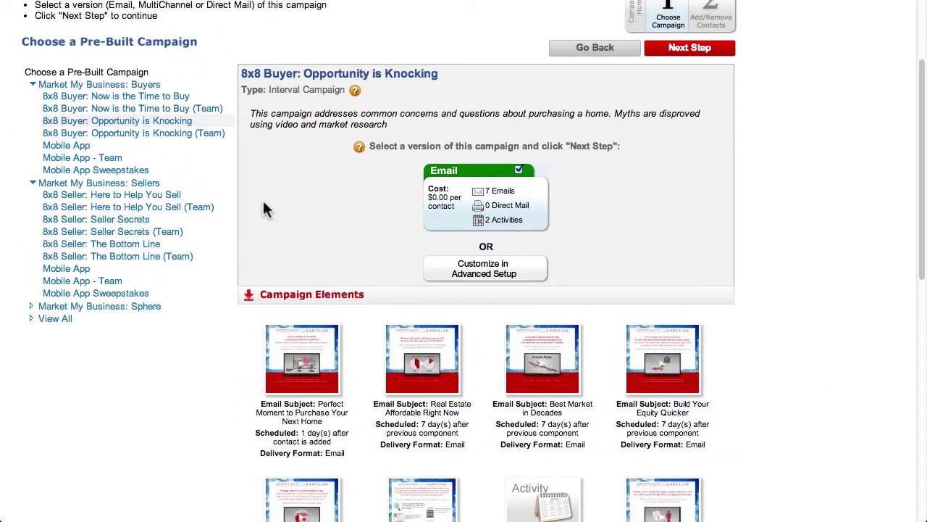
pyautogui.click(145, 220)
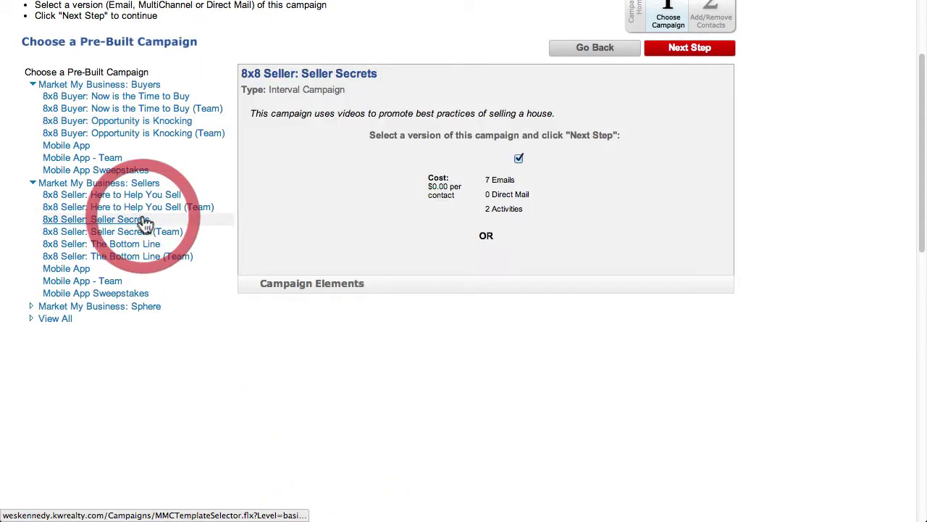
# - Expand and scroll through the Seller Secrets campaign's elements
pyautogui.click(289, 287)
pyautogui.scroll(-5, 926, 286)
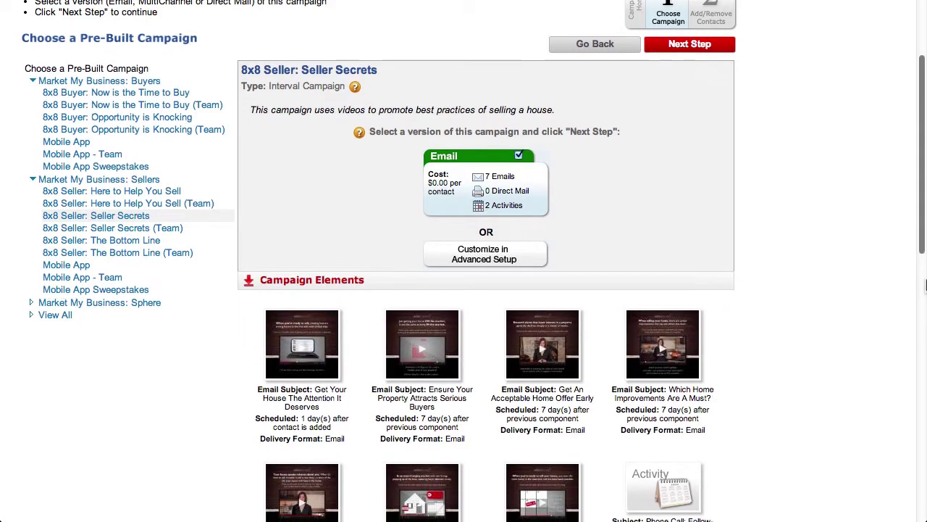
pyautogui.scroll(-3, 926, 287)
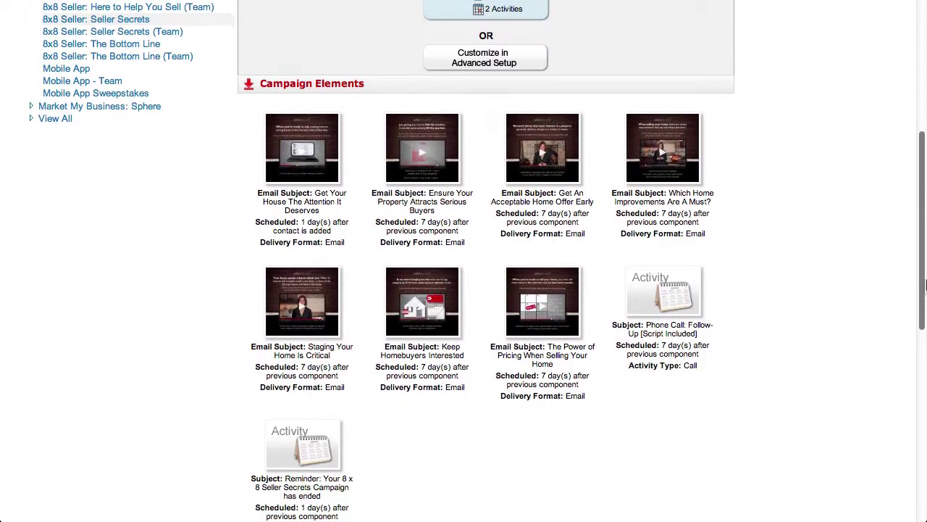
pyautogui.scroll(2, 926, 286)
pyautogui.scroll(6, 926, 286)
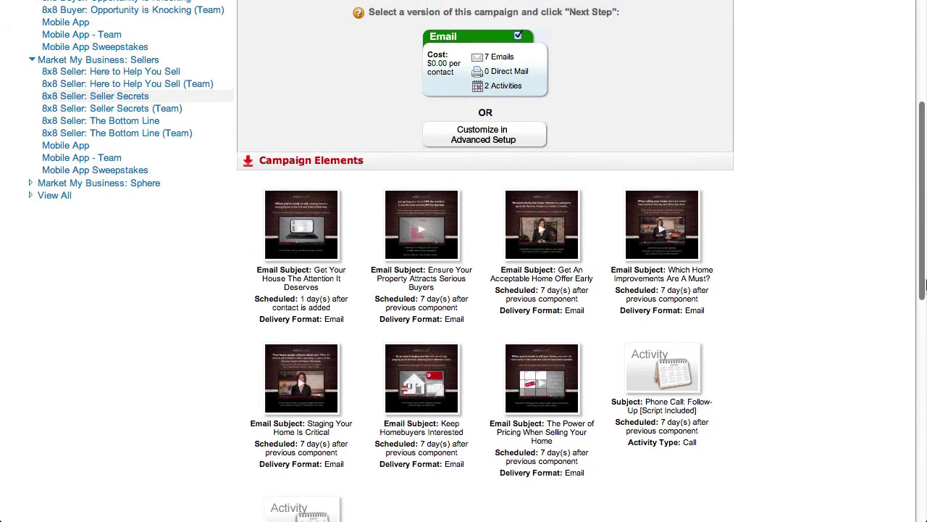
pyautogui.scroll(3, 926, 287)
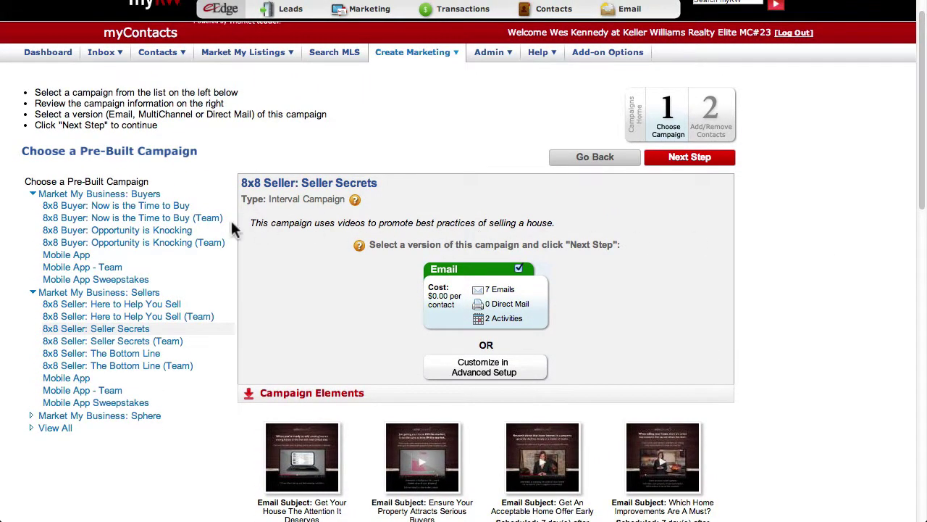
# - Review 8x8 Buyer: Now is the Time to Buy's elements, then collapse the Sellers group
pyautogui.click(160, 206)
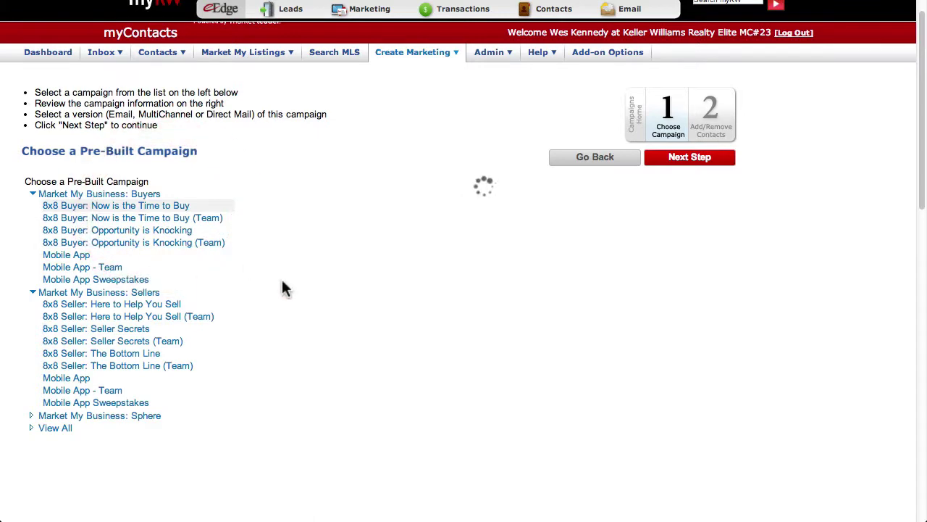
pyautogui.click(327, 404)
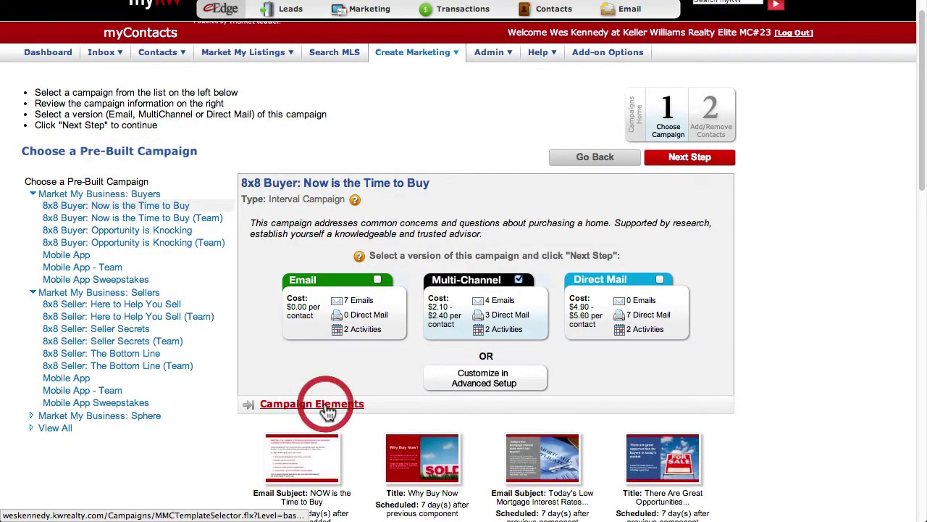
pyautogui.scroll(-2, 925, 411)
pyautogui.scroll(-5, 926, 411)
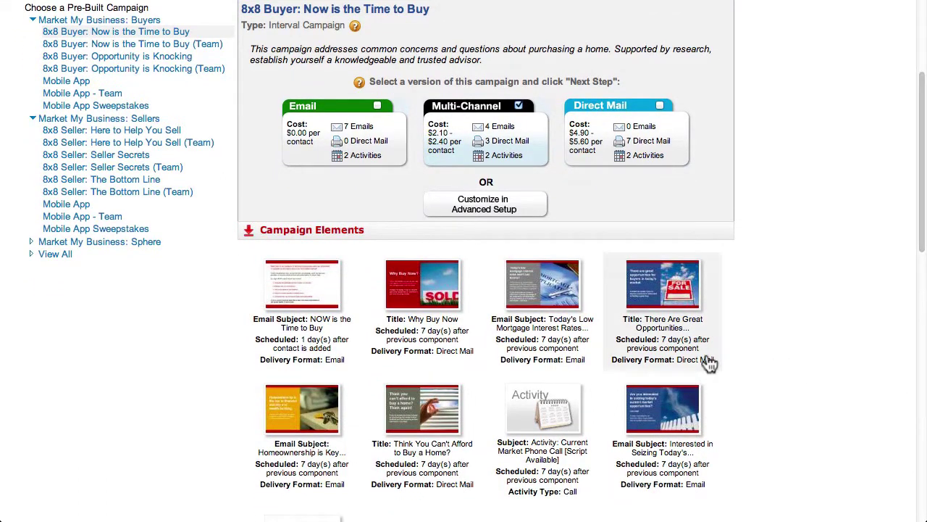
pyautogui.click(137, 118)
pyautogui.click(121, 21)
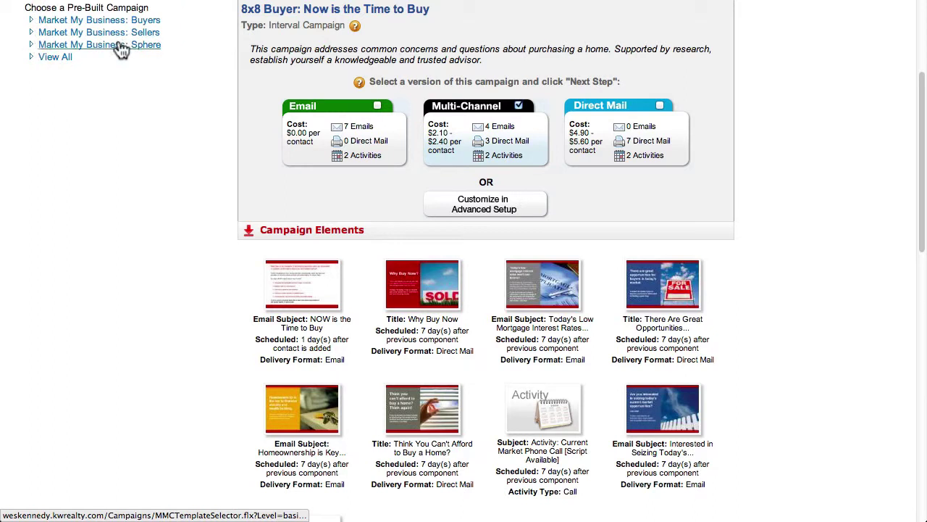
pyautogui.click(119, 44)
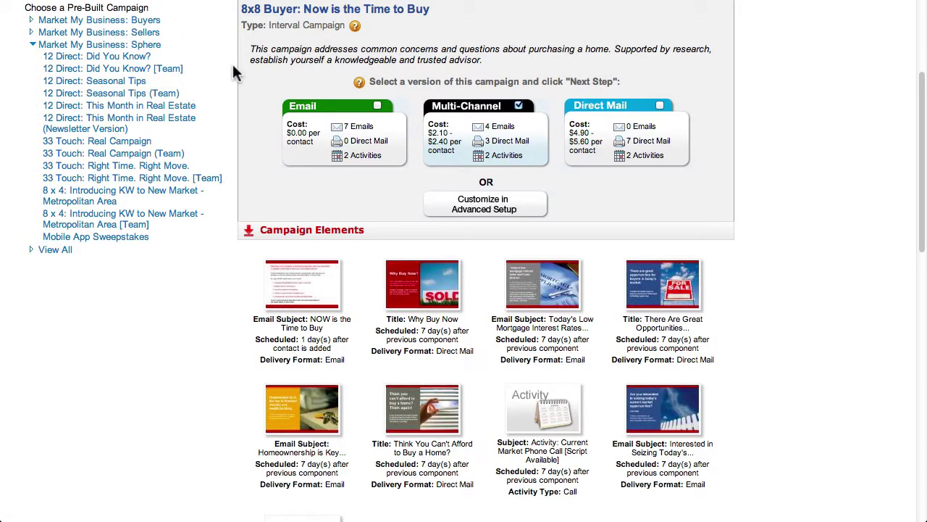
pyautogui.click(179, 168)
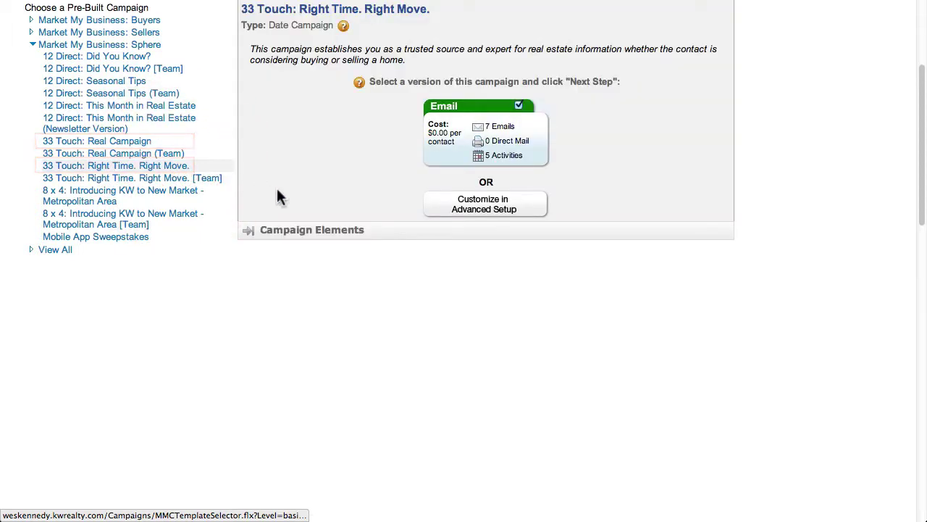
pyautogui.click(321, 232)
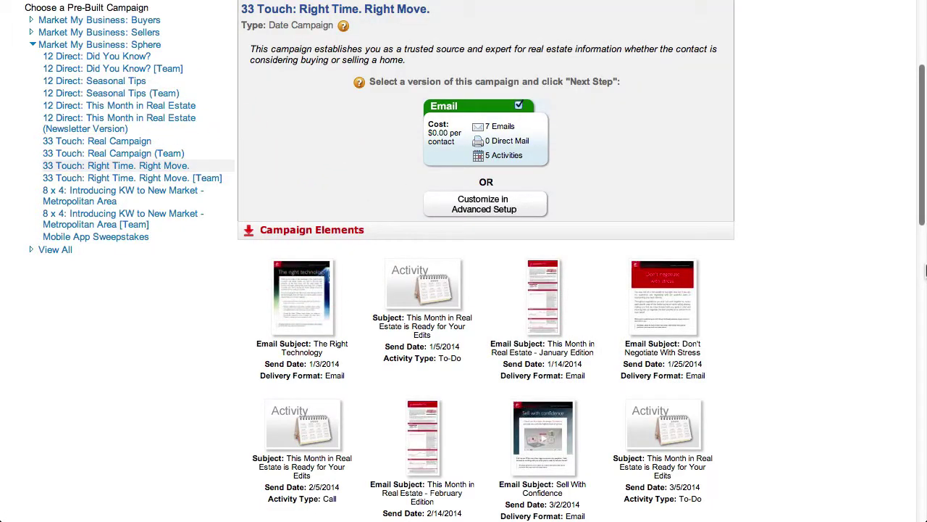
pyautogui.scroll(-5, 925, 271)
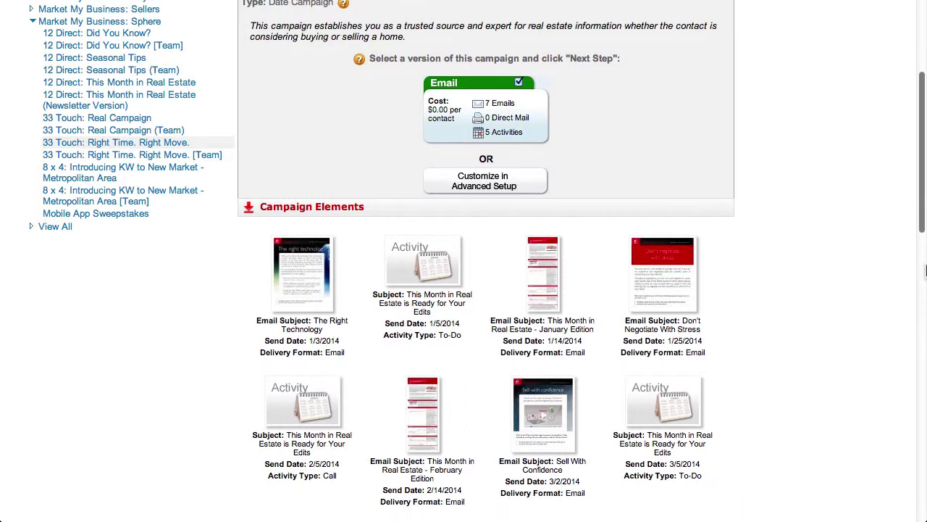
pyautogui.scroll(-1, 925, 271)
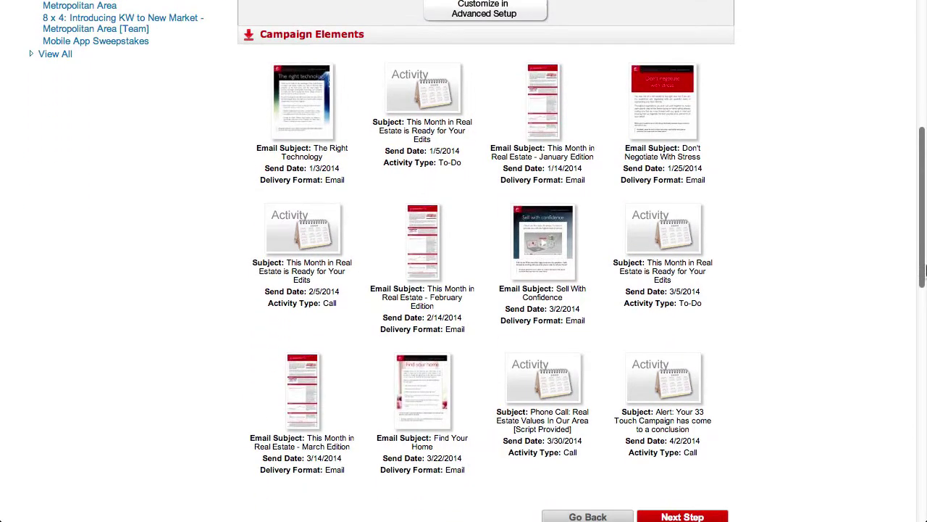
pyautogui.scroll(-1, 925, 270)
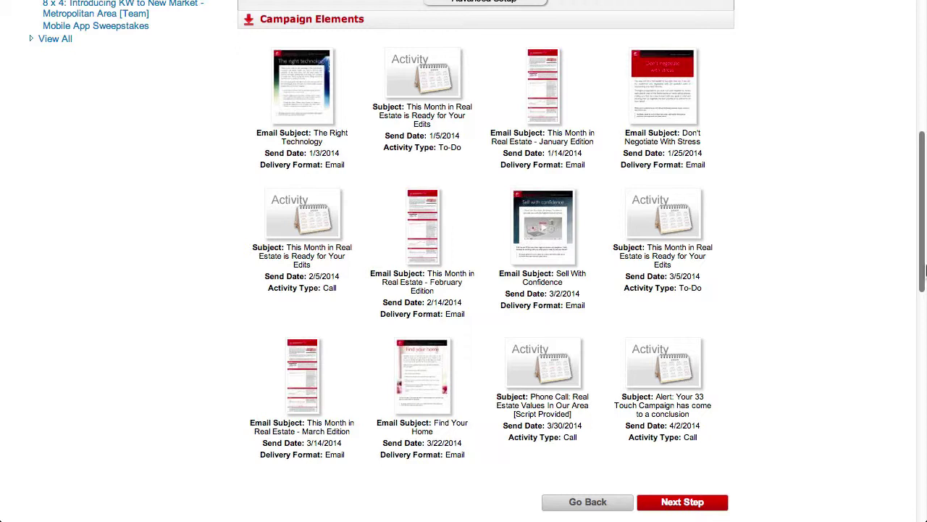
pyautogui.scroll(6, 925, 270)
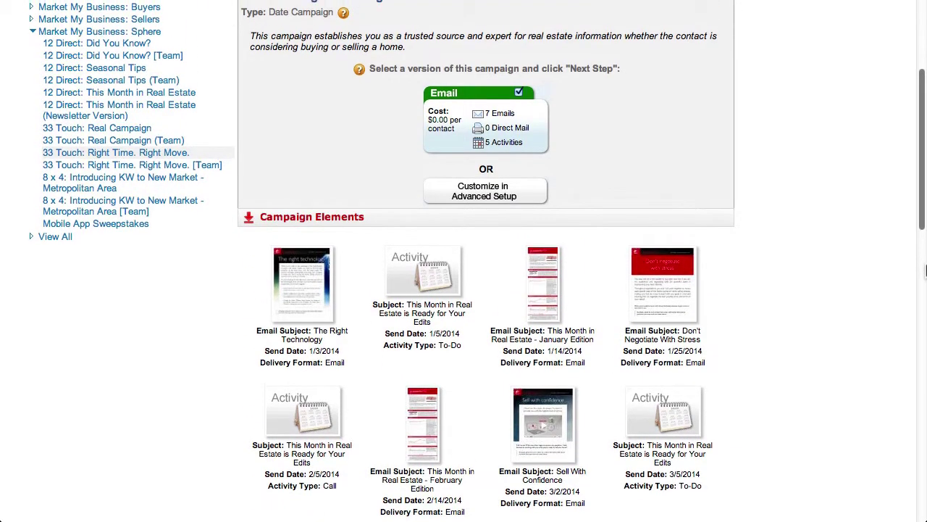
pyautogui.scroll(5, 925, 270)
pyautogui.scroll(1, 925, 270)
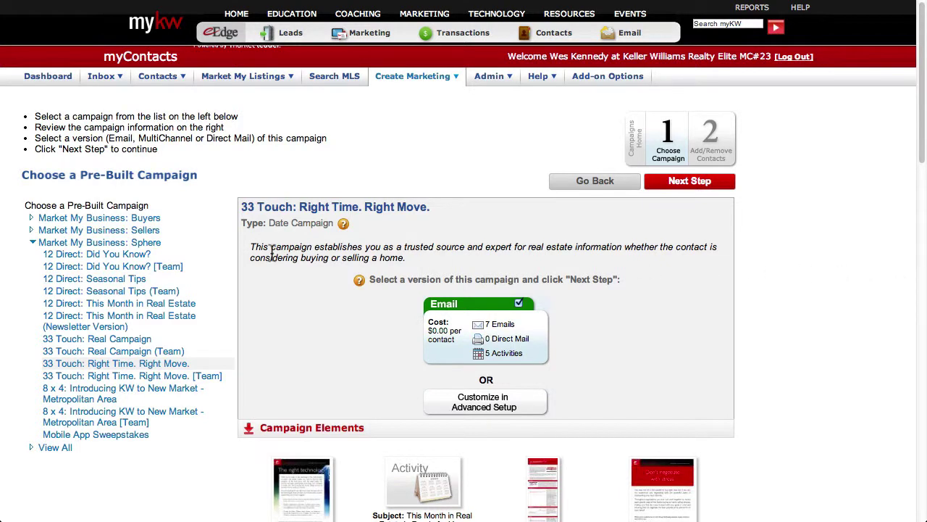
# - Open 12 Direct: Did You Know? under Market My Business: Sphere
pyautogui.click(138, 255)
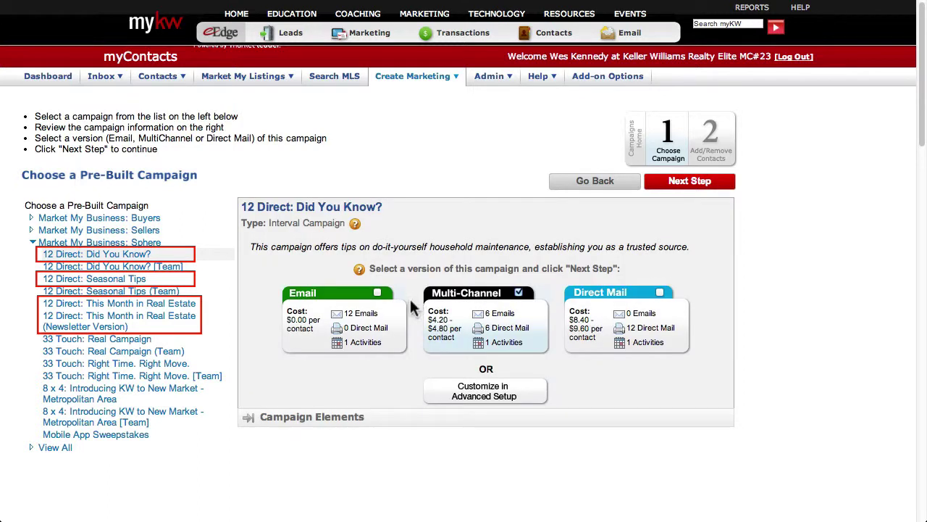
# - Browse Did You Know?'s emails and mailings, then open This Month in Real Estate (Newsletter Version)
pyautogui.click(347, 419)
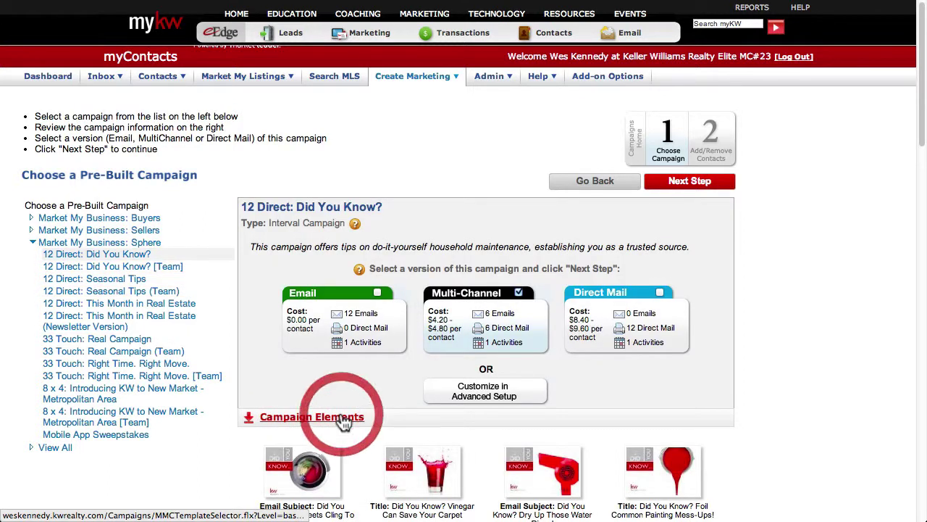
pyautogui.scroll(-5, 925, 343)
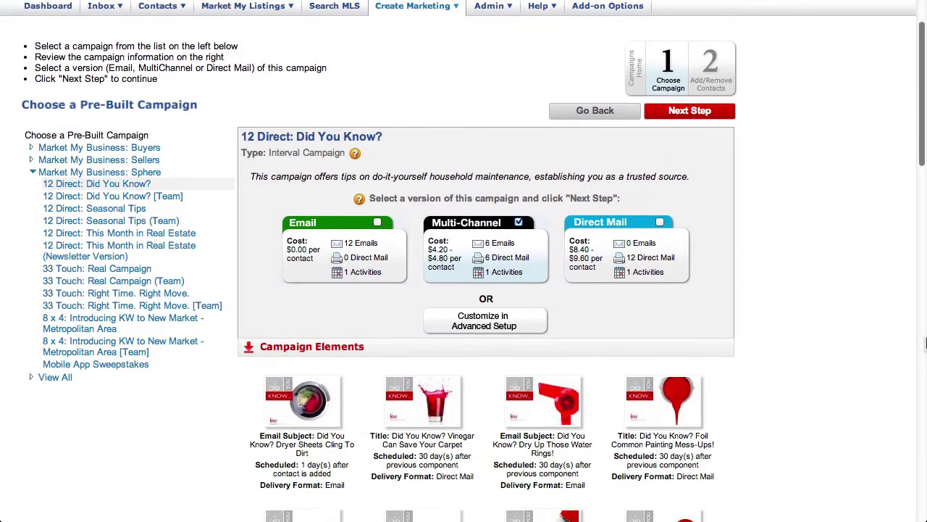
pyautogui.scroll(-3, 925, 344)
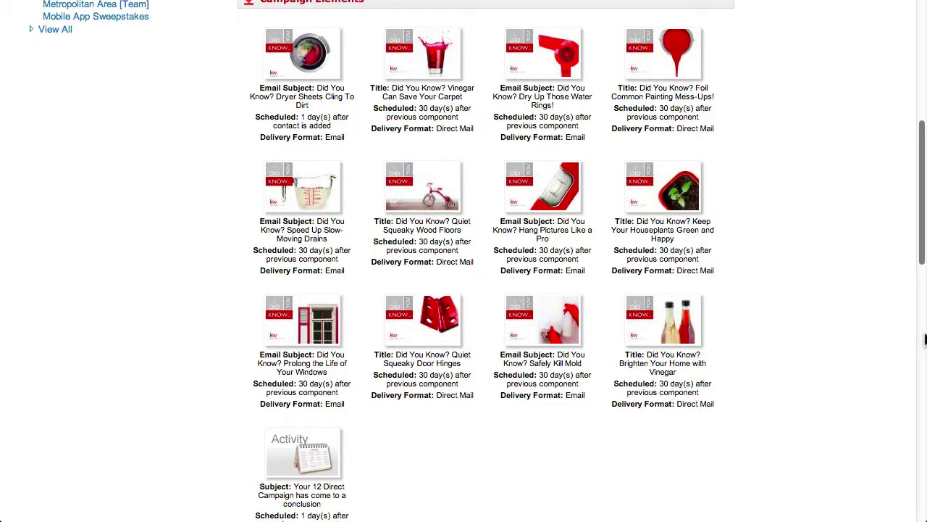
pyautogui.scroll(6, 925, 344)
pyautogui.scroll(2, 926, 339)
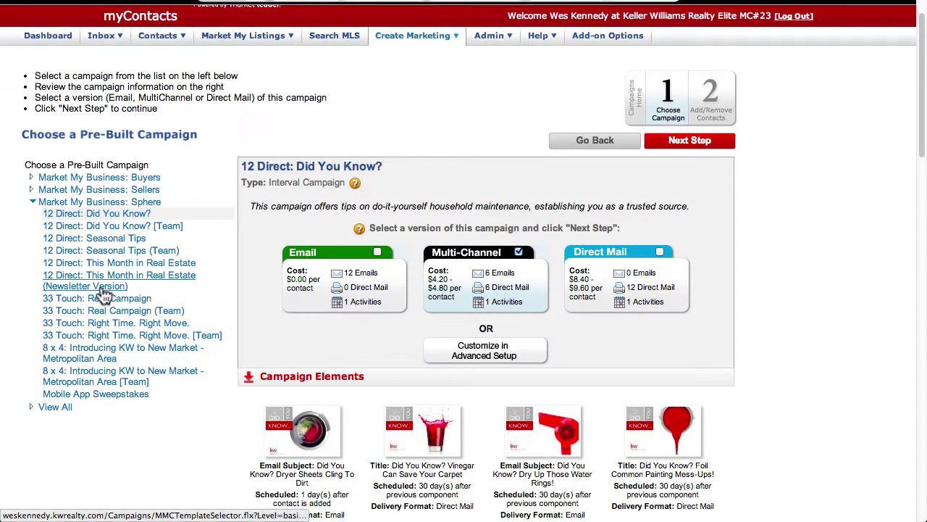
pyautogui.click(50, 286)
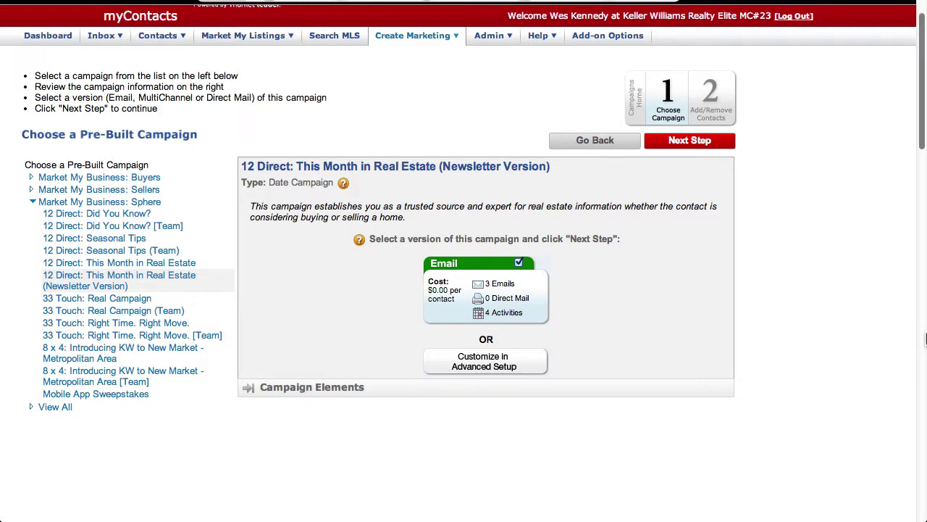
# - Browse the Newsletter Version's 3 emails and 4 activities in Campaign Elements
pyautogui.click(310, 389)
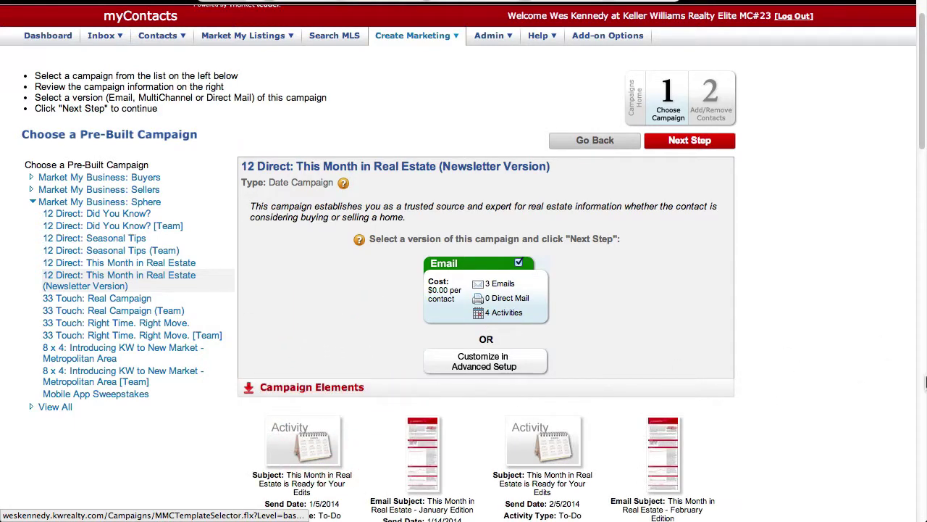
pyautogui.scroll(-5, 926, 382)
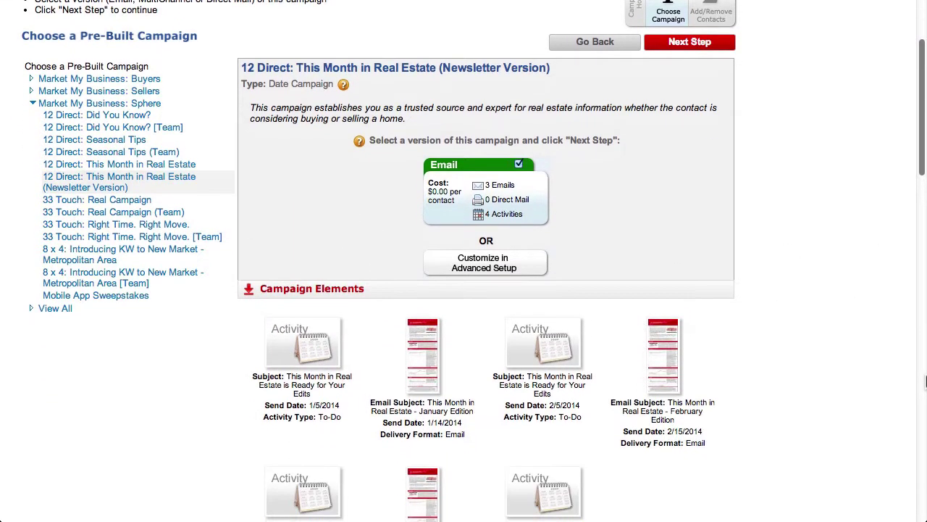
pyautogui.scroll(-2, 926, 382)
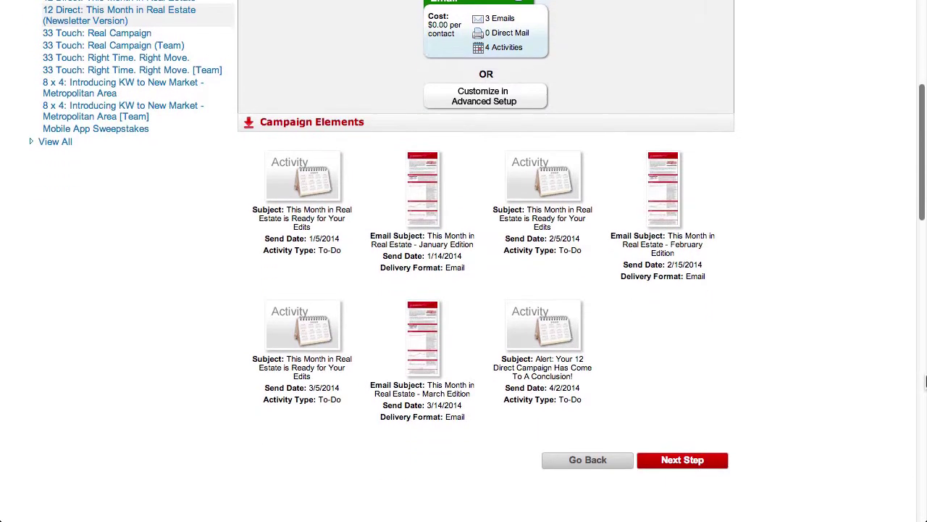
pyautogui.scroll(4, 926, 382)
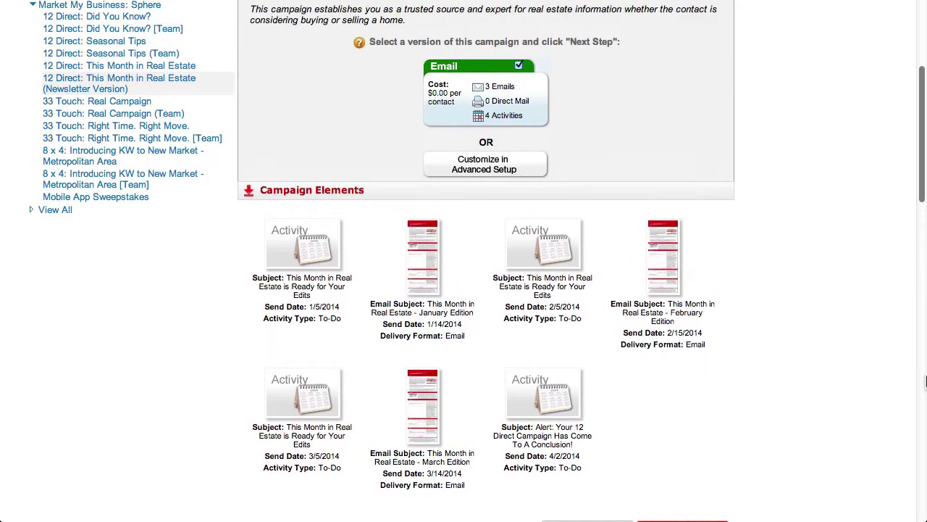
pyautogui.scroll(4, 926, 382)
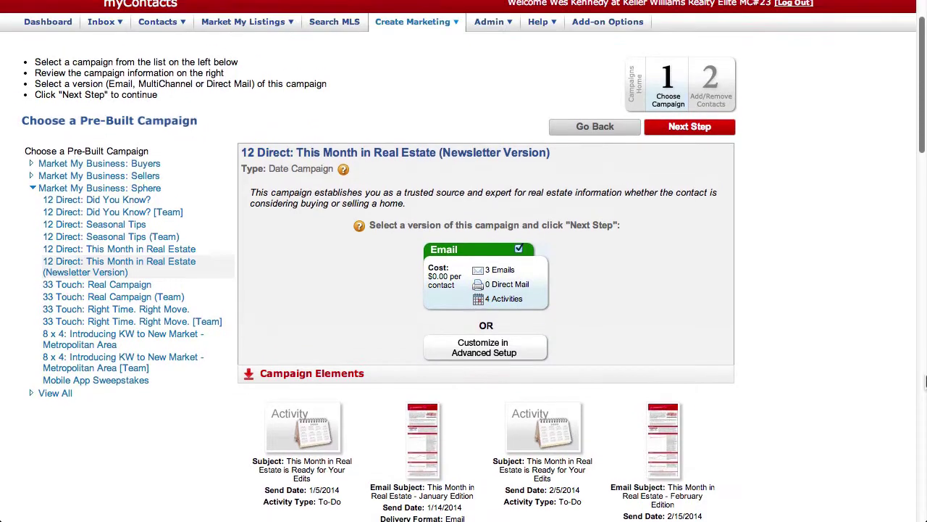
pyautogui.scroll(1, 926, 382)
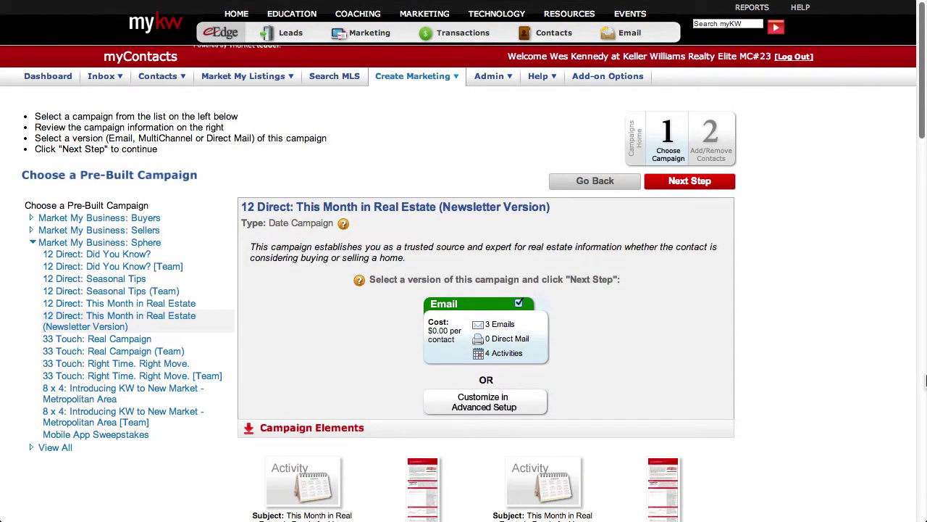
# - Review 12 Direct: Seasonal Tips' elements, then expand the Market My Business: Buyers group
pyautogui.click(110, 281)
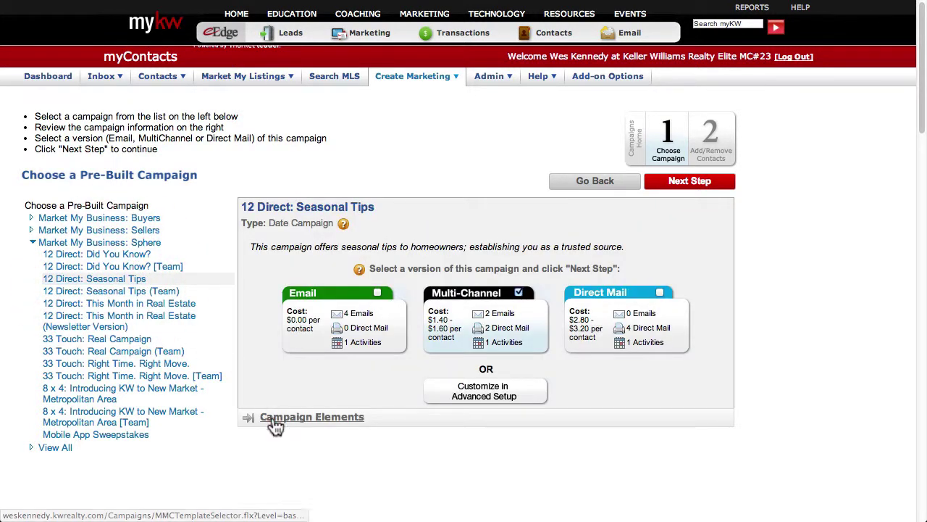
pyautogui.click(284, 425)
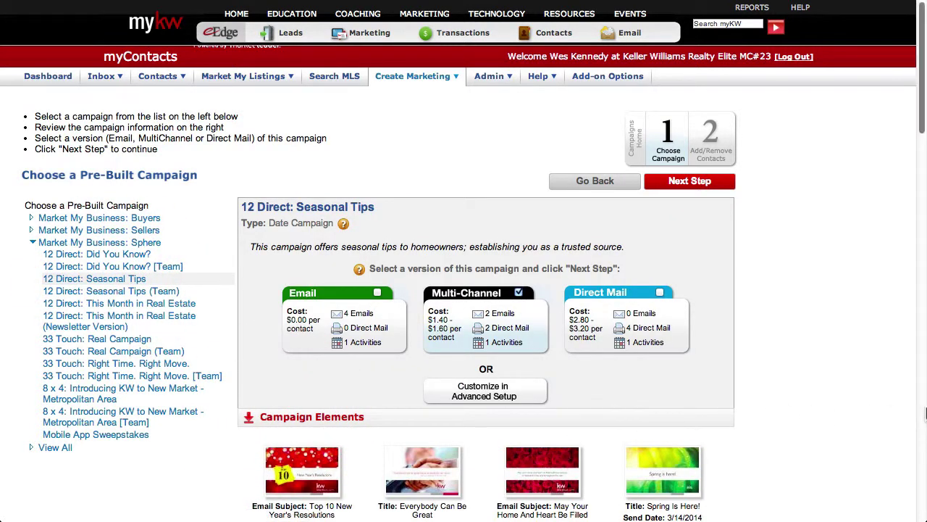
pyautogui.scroll(-5, 925, 413)
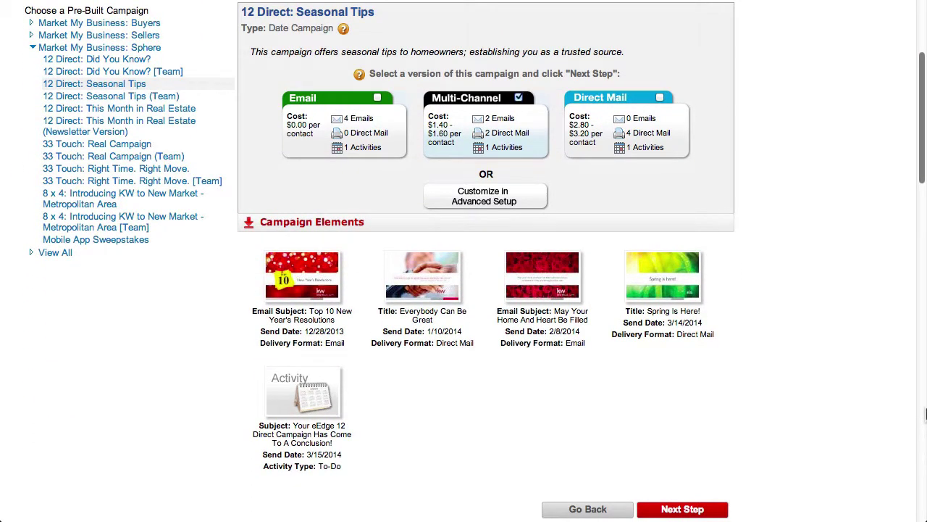
pyautogui.scroll(5, 925, 413)
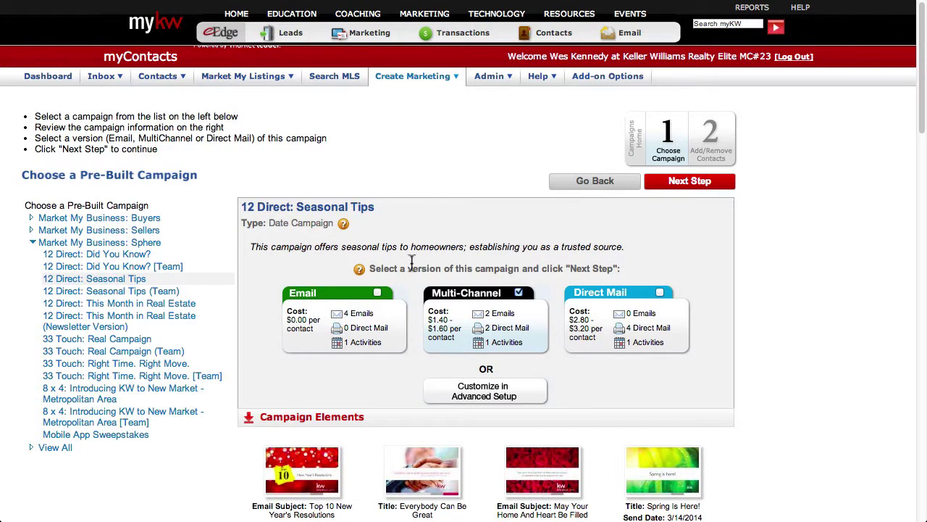
pyautogui.click(154, 219)
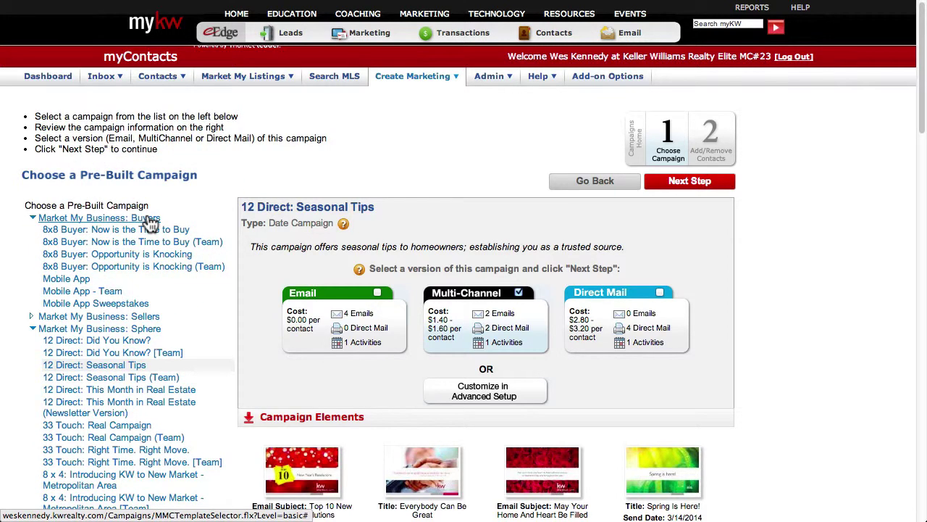
# - Compare Opportunity is Knocking's elements with 33 Touch: Right Time. Right Move.'s emails and activities
pyautogui.click(167, 257)
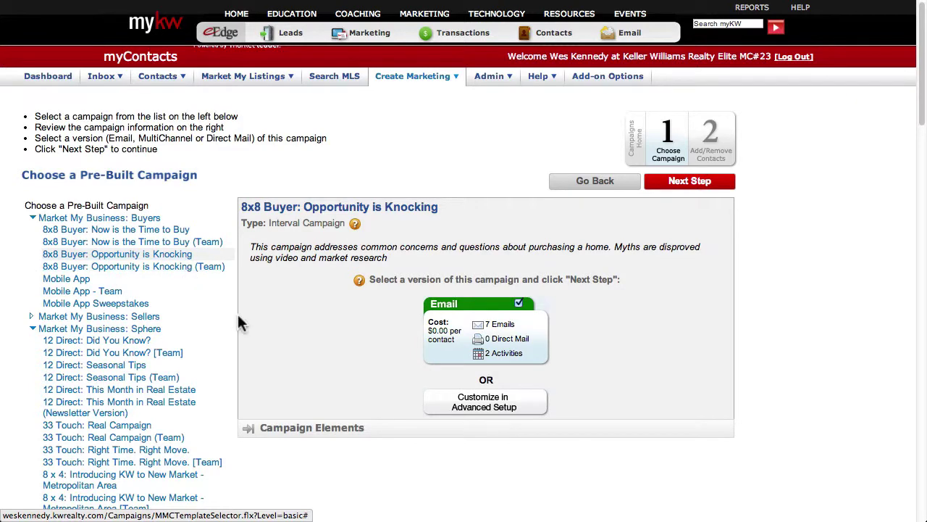
pyautogui.click(300, 428)
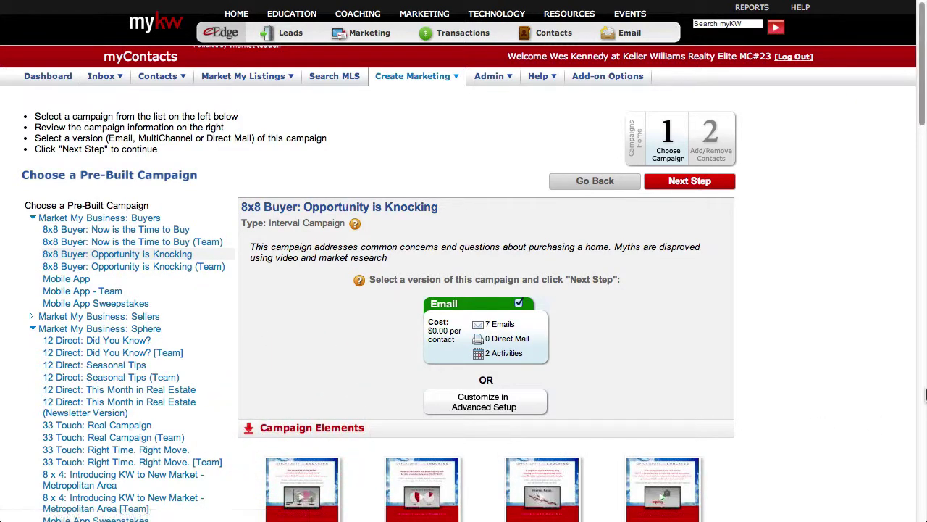
pyautogui.scroll(-5, 925, 392)
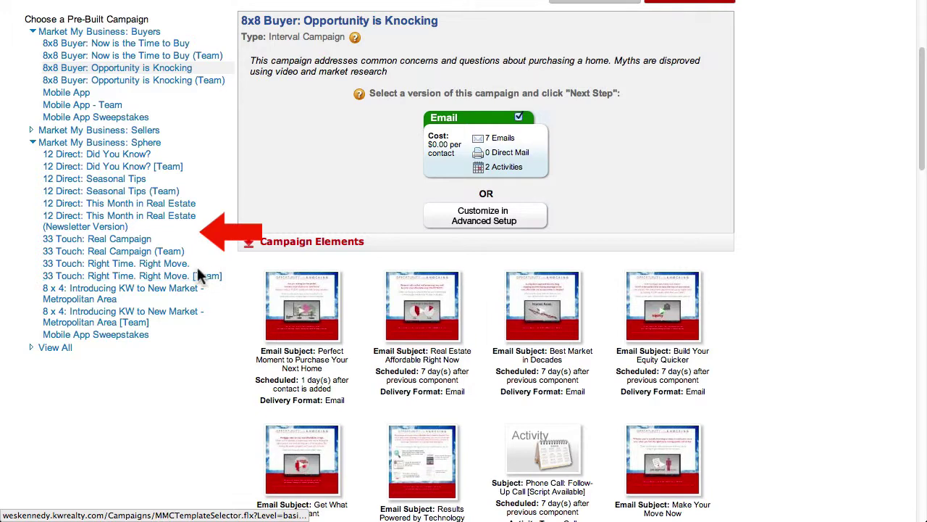
pyautogui.click(178, 264)
pyautogui.click(290, 248)
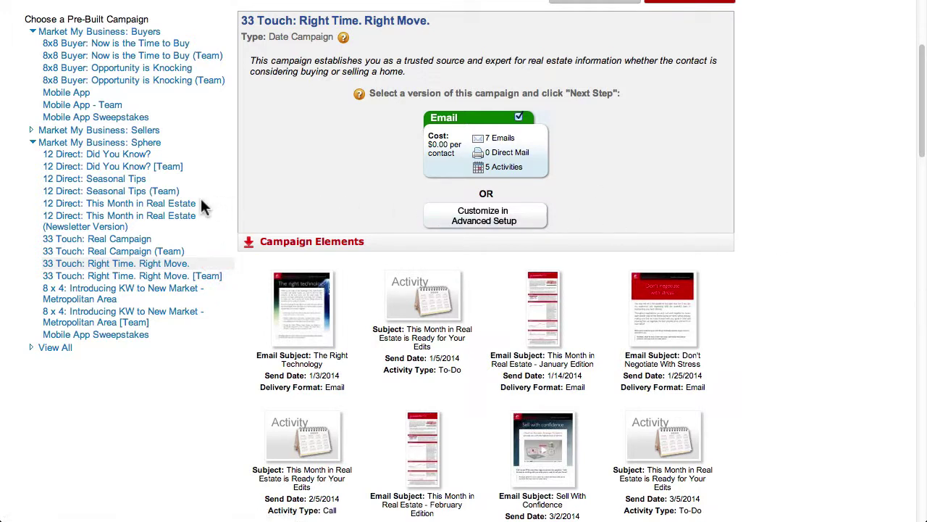
# - Choose 33 Touch: Right Time. Right Move. over This Month in Real Estate and proceed to contacts
pyautogui.click(189, 208)
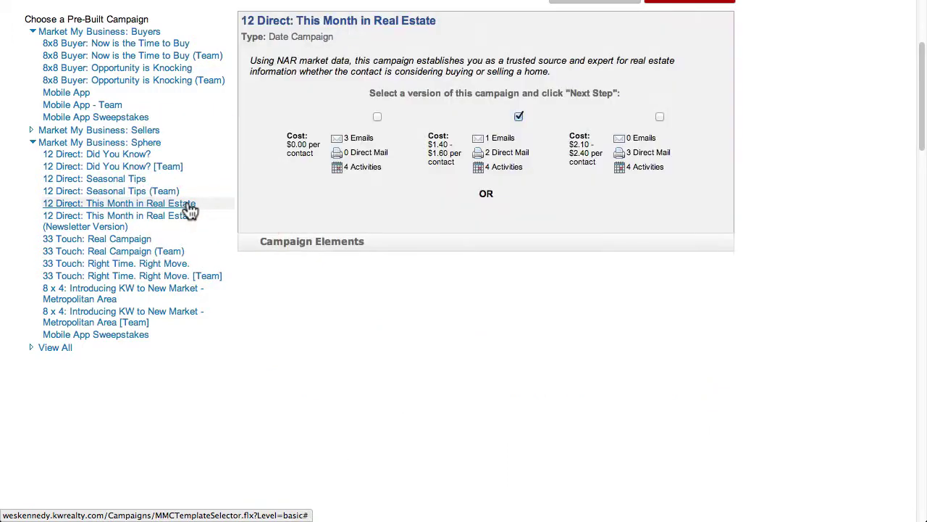
pyautogui.click(265, 242)
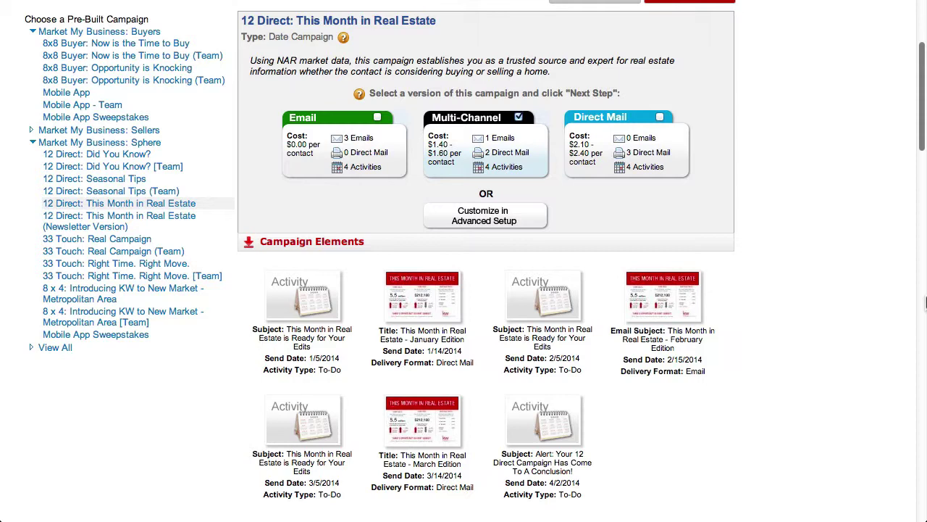
pyautogui.click(171, 265)
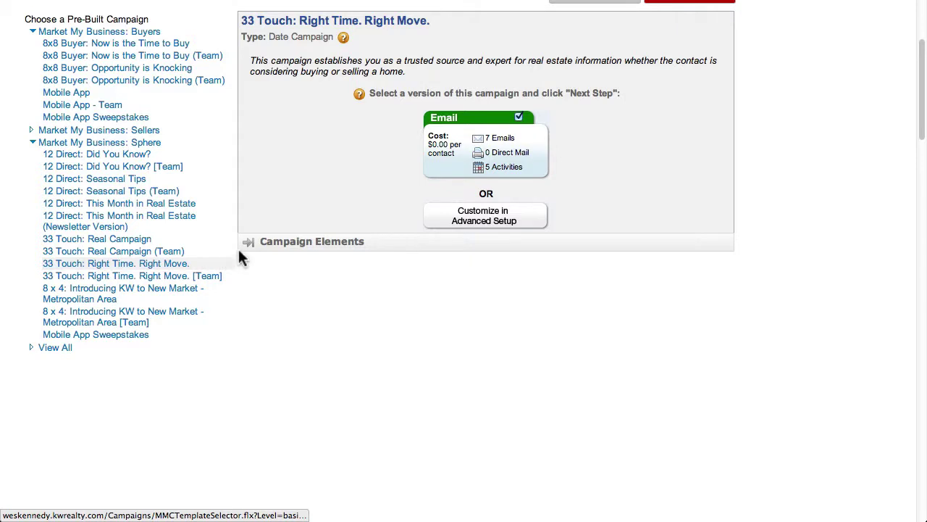
pyautogui.click(285, 245)
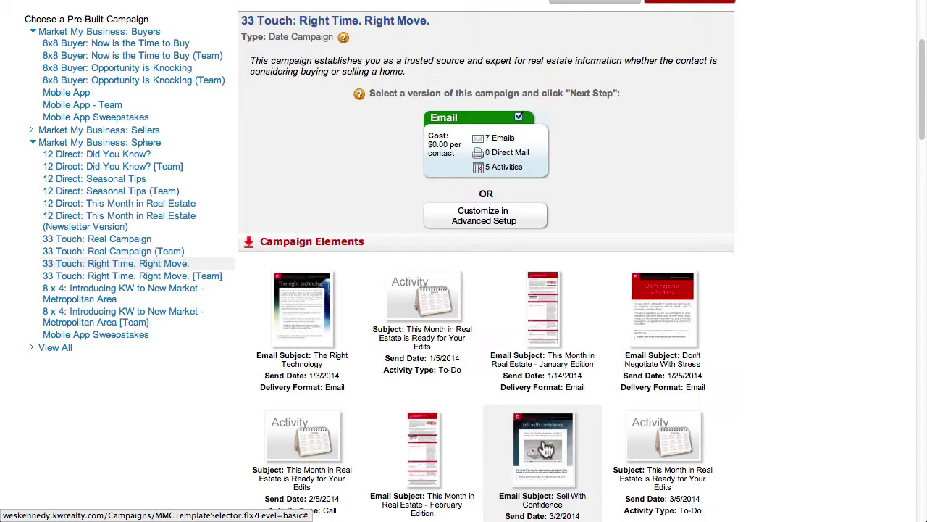
pyautogui.scroll(5, 637, 326)
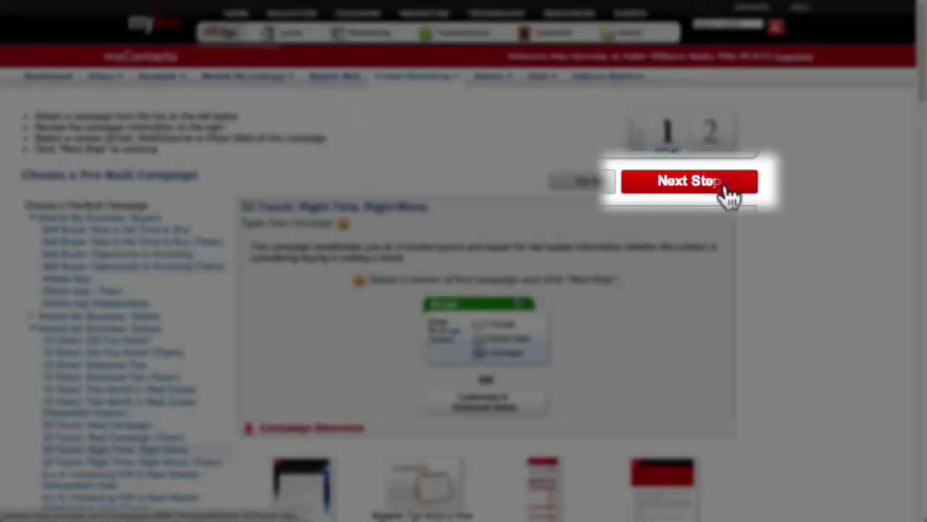
pyautogui.click(730, 187)
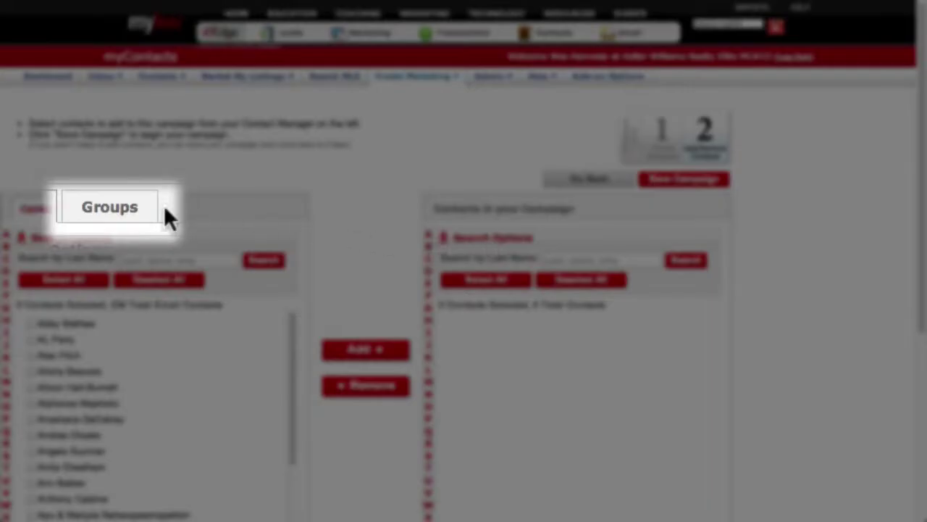
# - Select the RATING A Leads, RATING B Leads and RATING C Leads groups in the Groups list
pyautogui.click(129, 220)
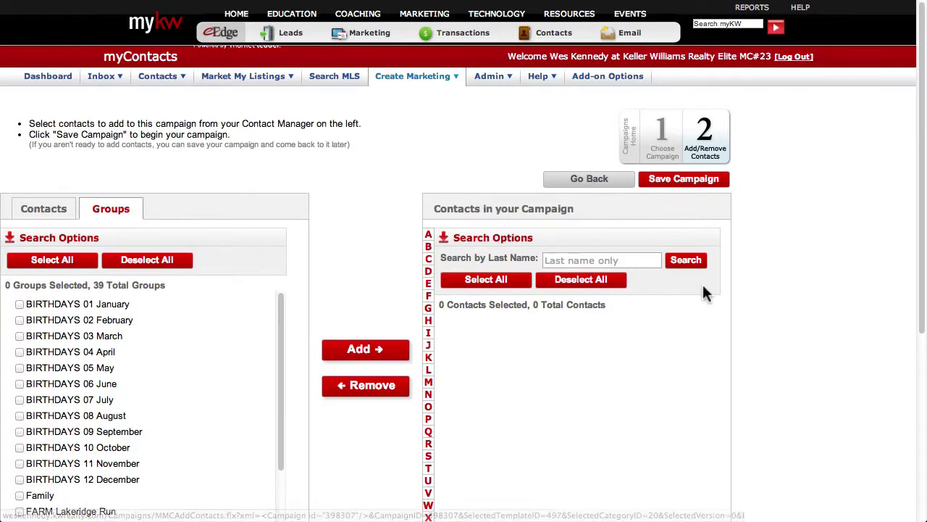
pyautogui.scroll(-5, 234, 345)
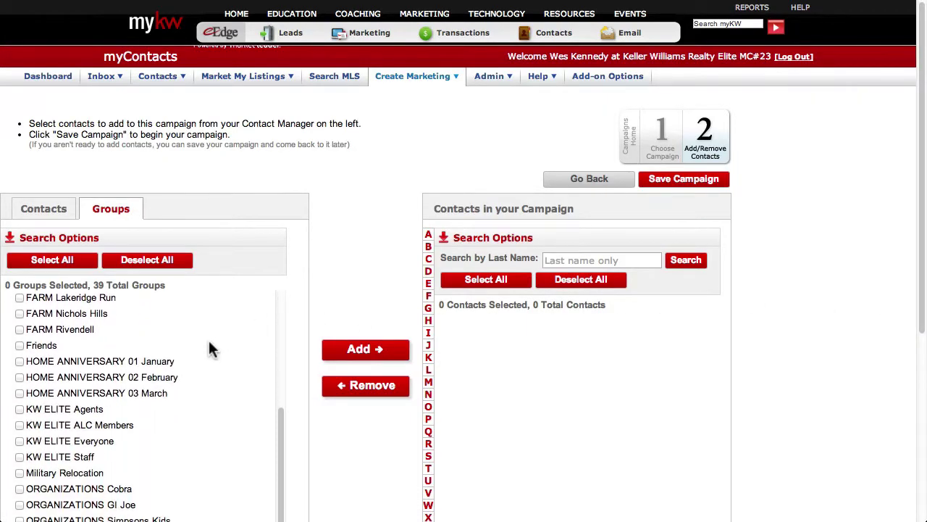
pyautogui.scroll(-7, 22, 427)
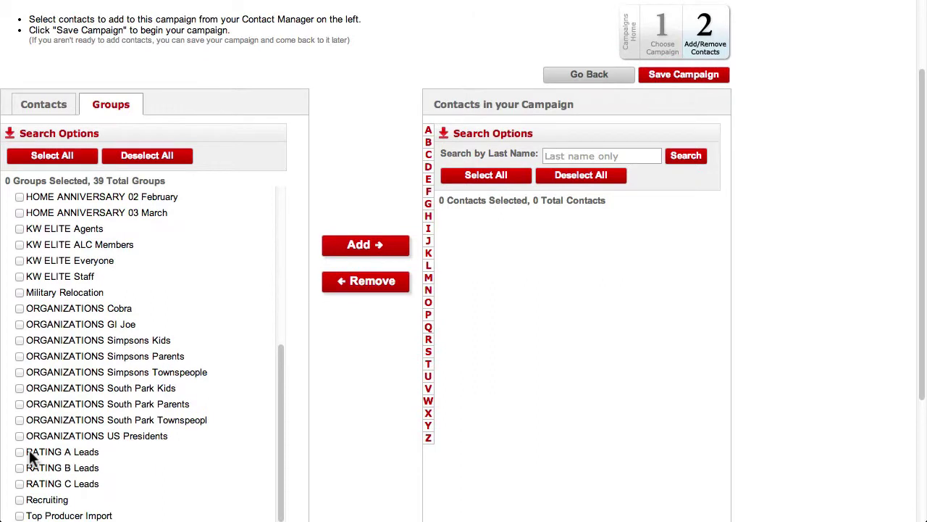
pyautogui.click(20, 452)
pyautogui.click(20, 467)
pyautogui.click(19, 484)
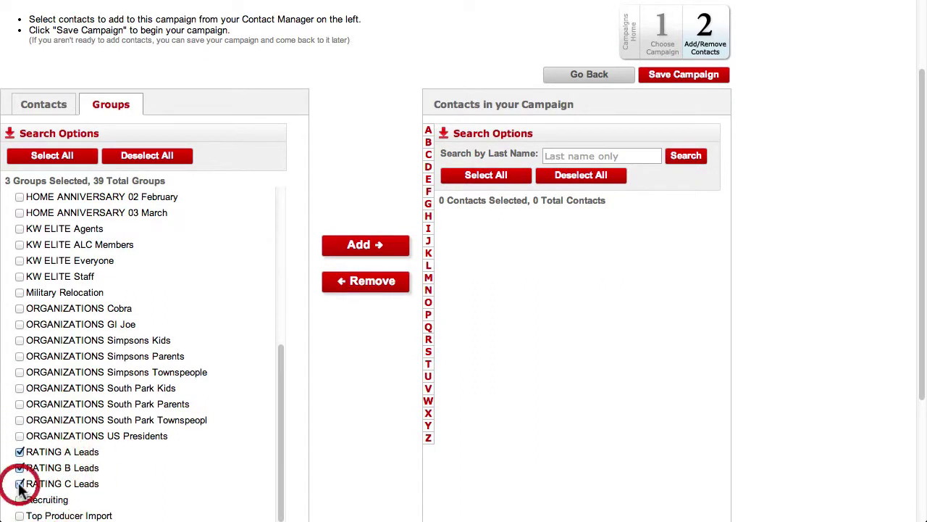
# - Approve the campaign elements and add the groups' 23 contacts to the campaign at $0.00
pyautogui.click(360, 247)
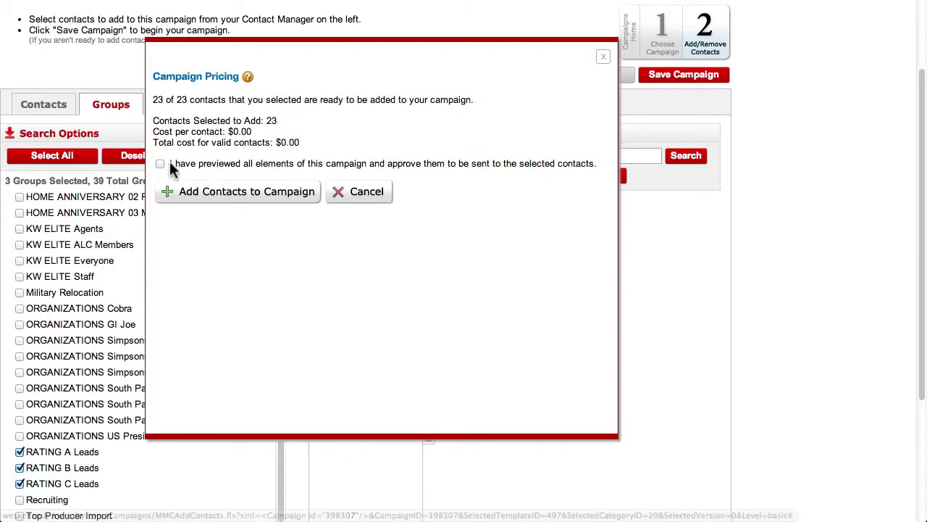
pyautogui.click(160, 164)
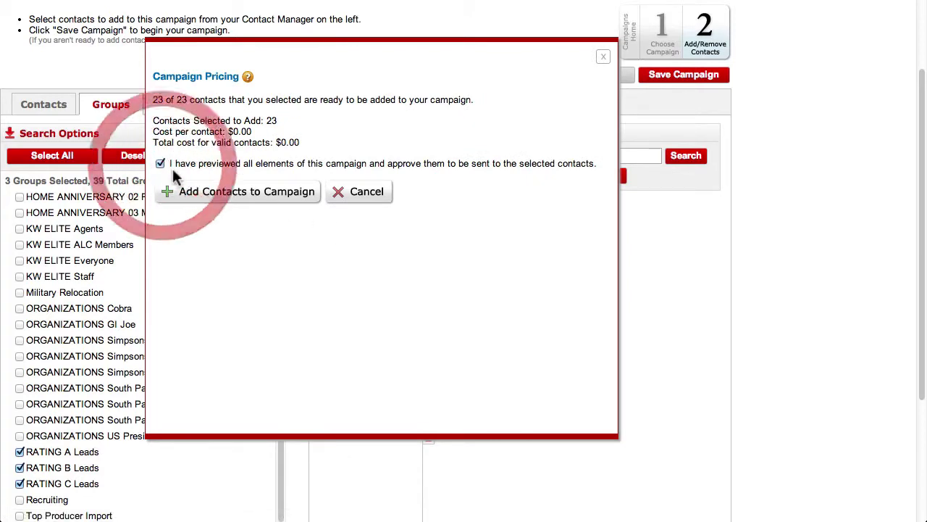
pyautogui.click(201, 192)
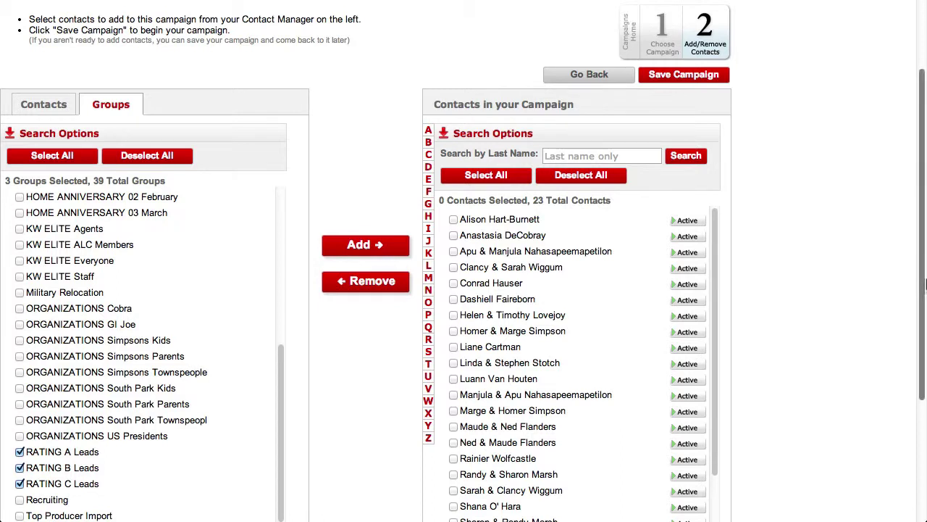
# - Save the 33 Touch campaign now holding 23 contacts
pyautogui.scroll(-3, 925, 285)
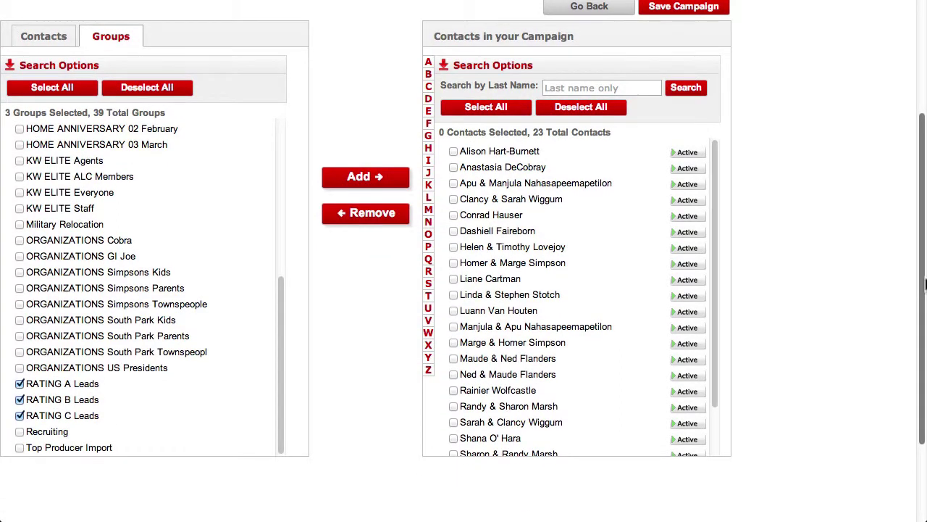
pyautogui.scroll(5, 925, 285)
pyautogui.scroll(3, 925, 285)
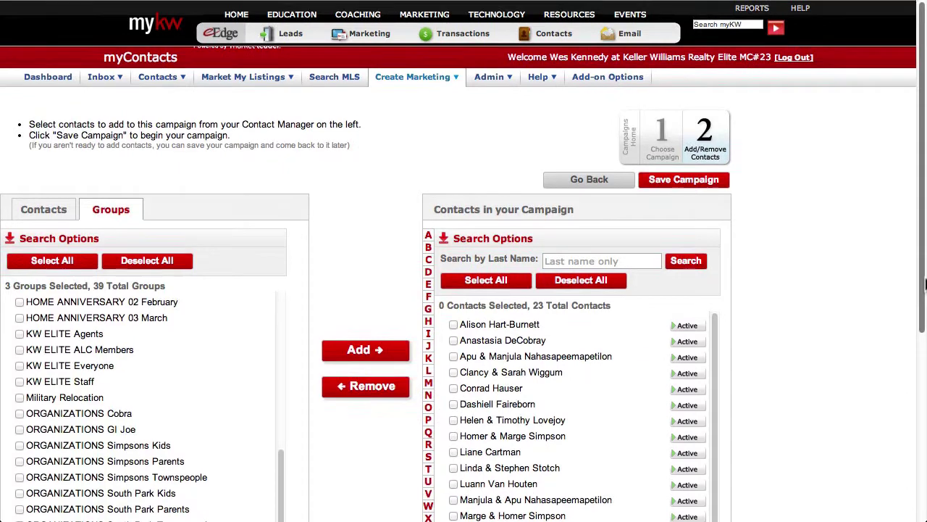
pyautogui.click(700, 186)
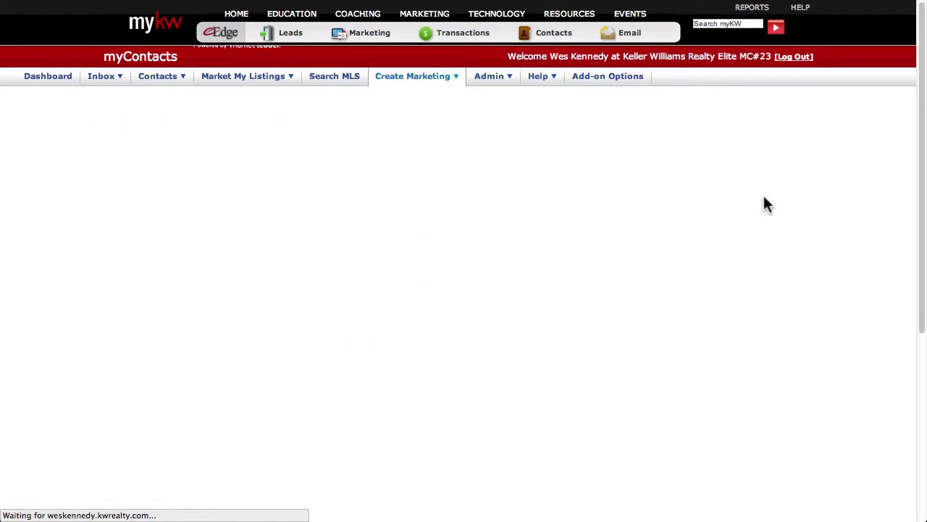